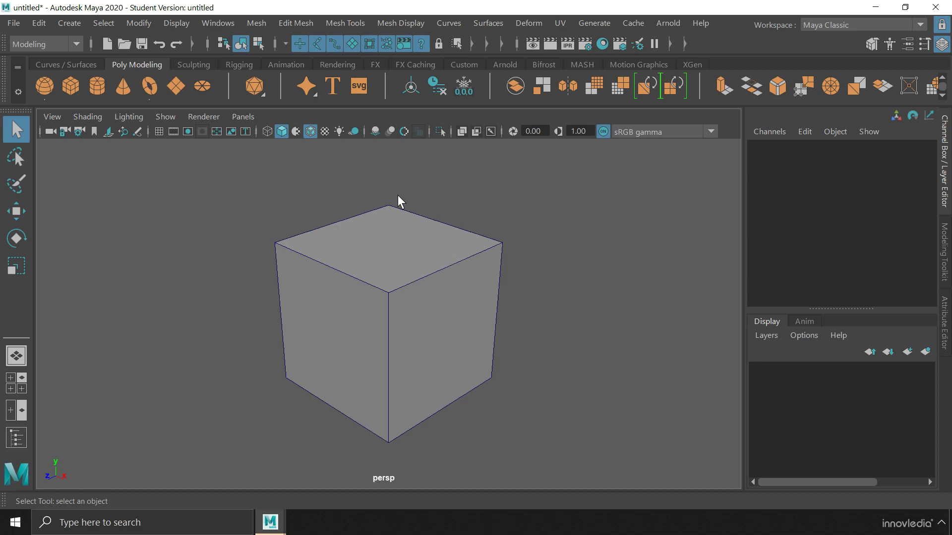
Turn on component selection for the cube and preview its Vertex/Edge/Face marking menu without choosing a mode
click(258, 45)
click(451, 286)
right_click(579, 284)
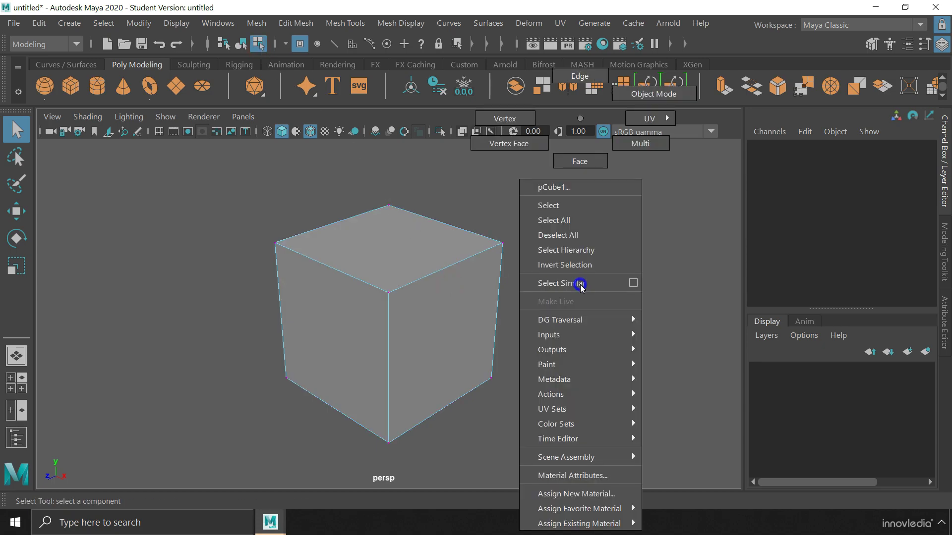
right_drag(580, 286, 581, 121)
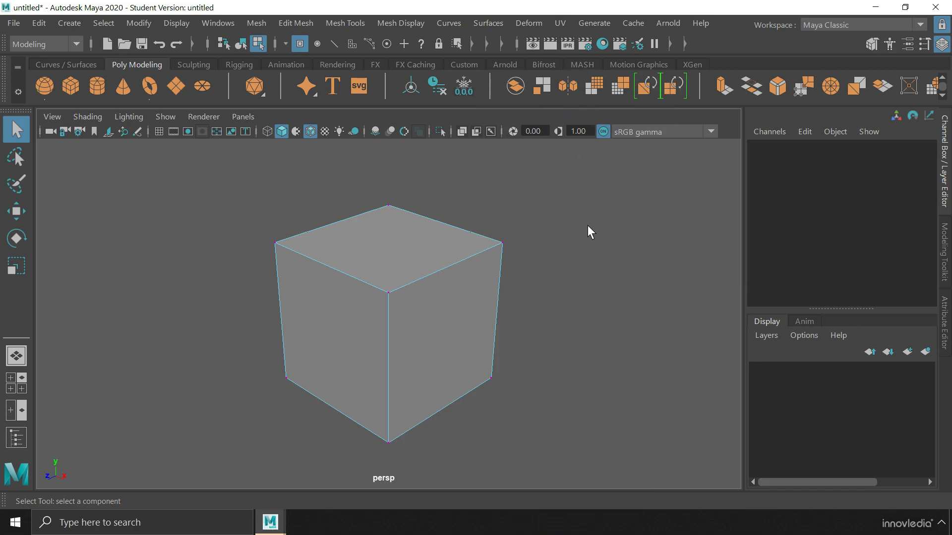
right_click(597, 309)
right_drag(599, 311, 597, 117)
right_drag(581, 329, 653, 150)
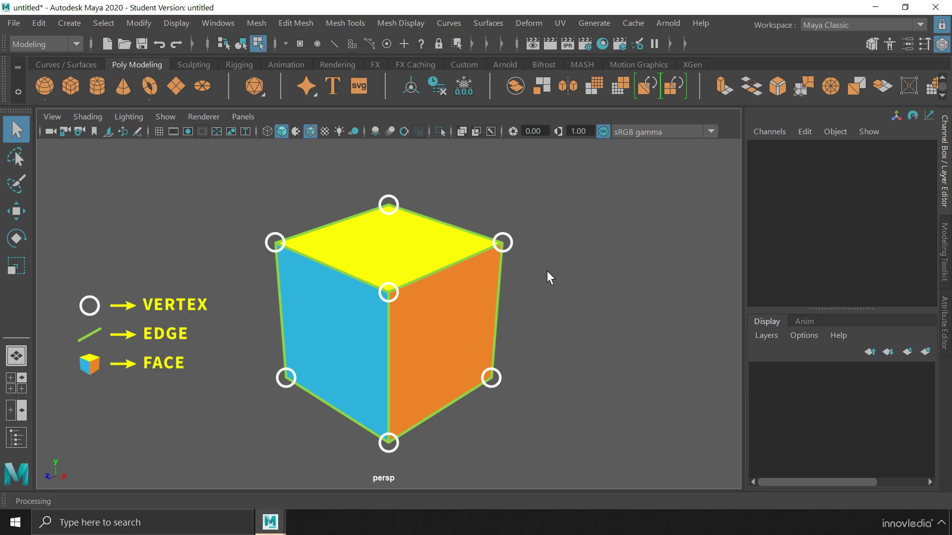
click(388, 292)
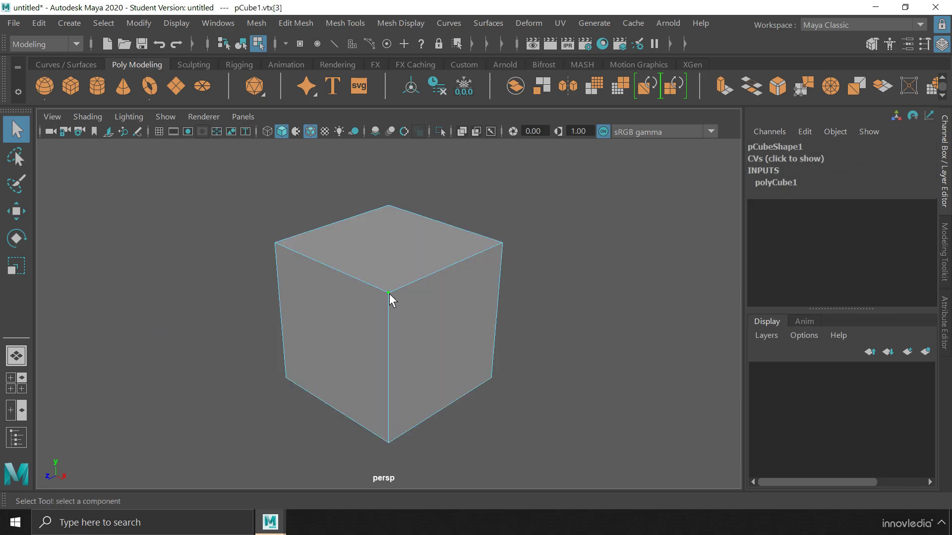
click(413, 285)
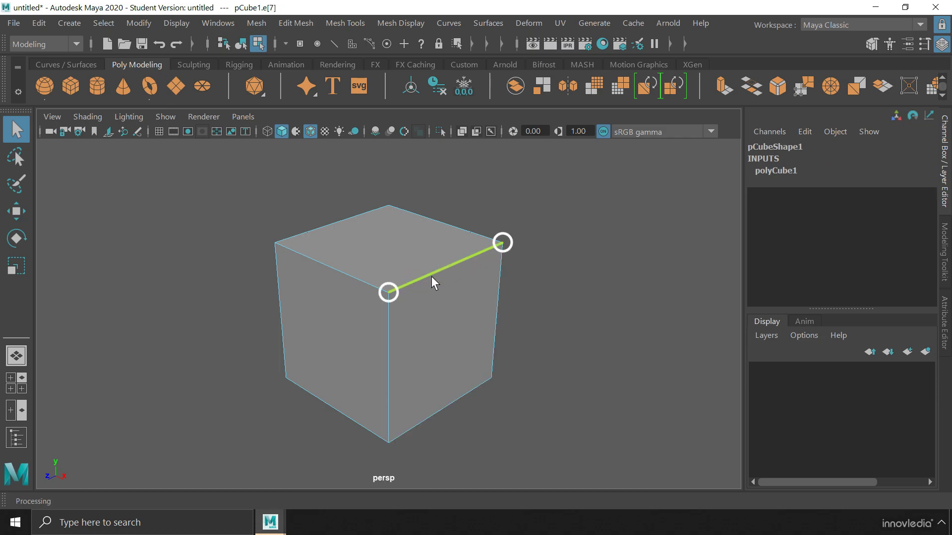
key(F11)
click(454, 307)
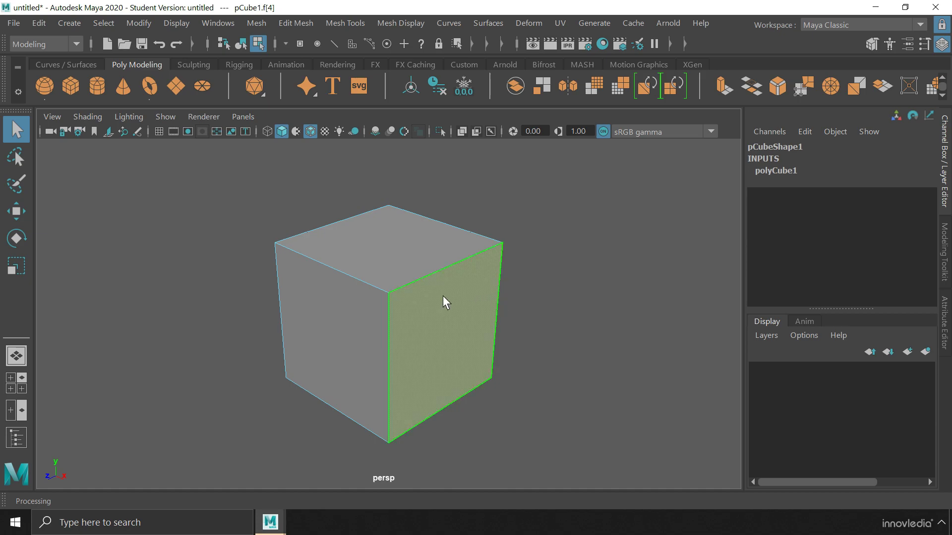
key(F9)
click(388, 292)
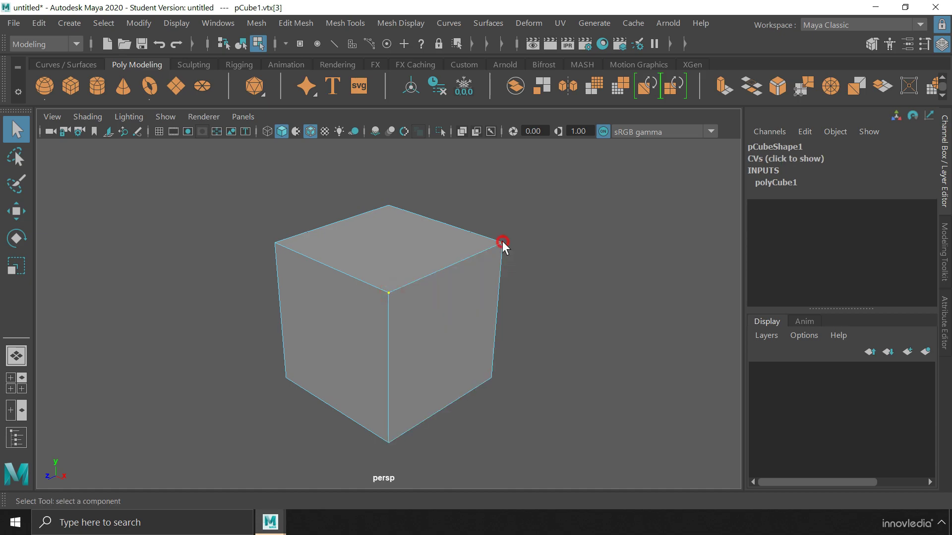
key(F10)
click(462, 263)
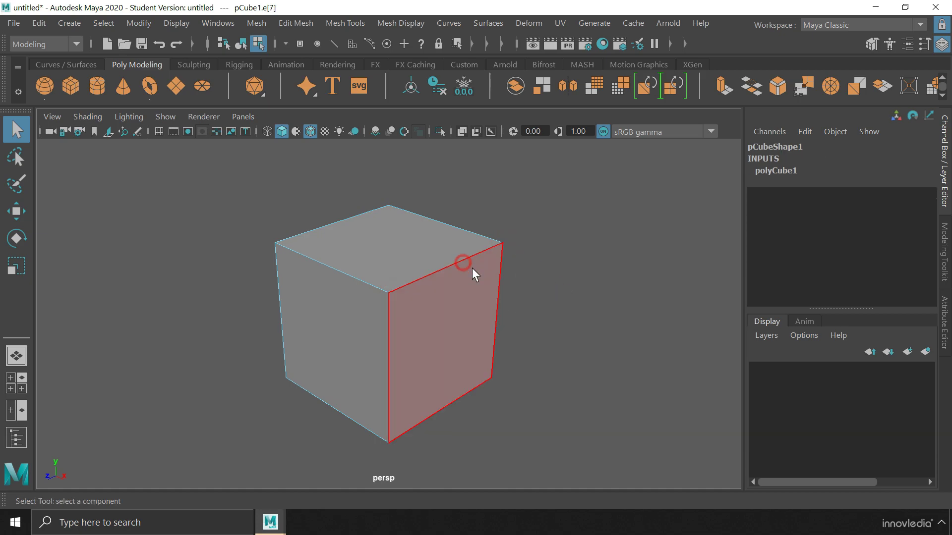
click(500, 280)
click(446, 318)
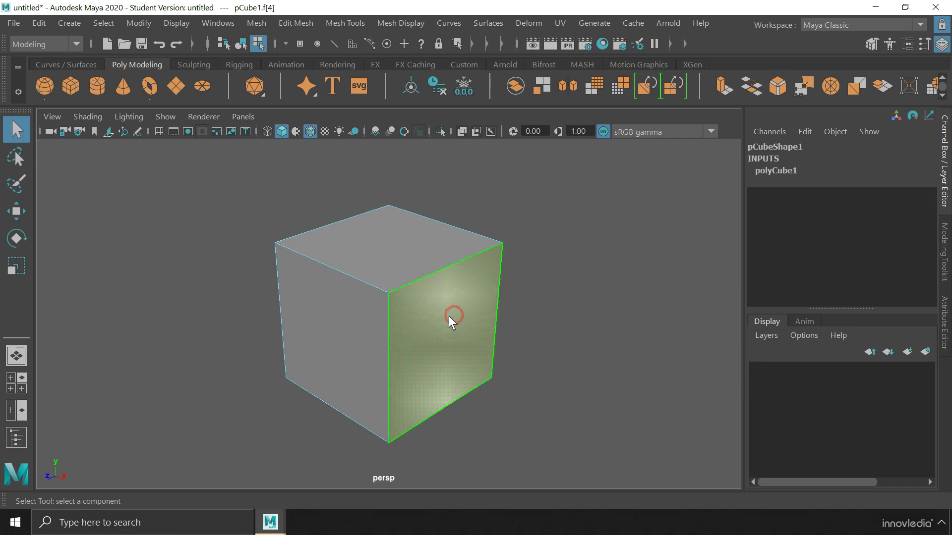
click(358, 343)
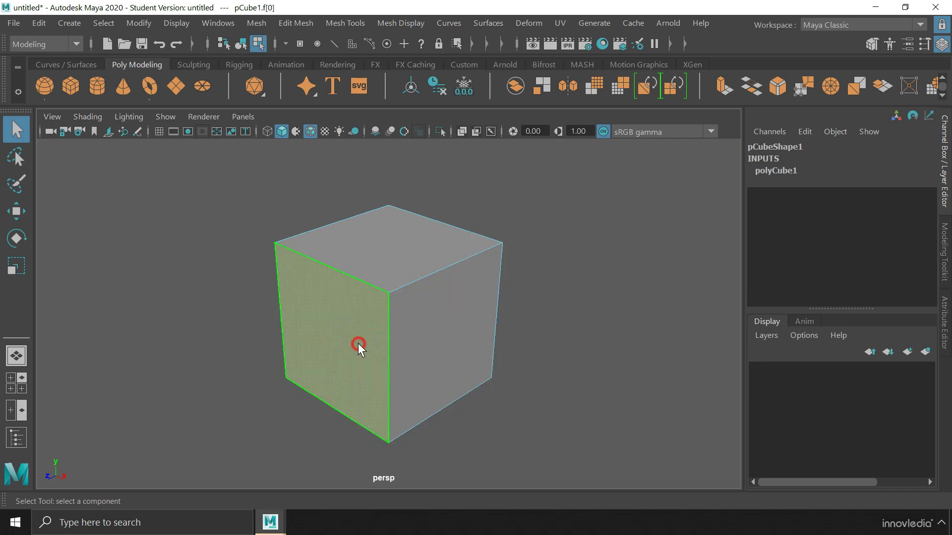
click(405, 254)
click(439, 309)
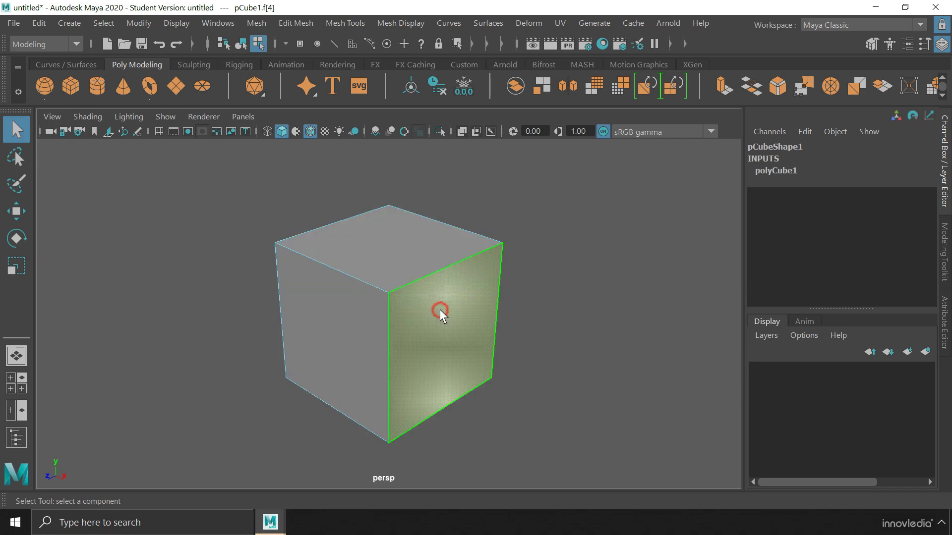
click(557, 317)
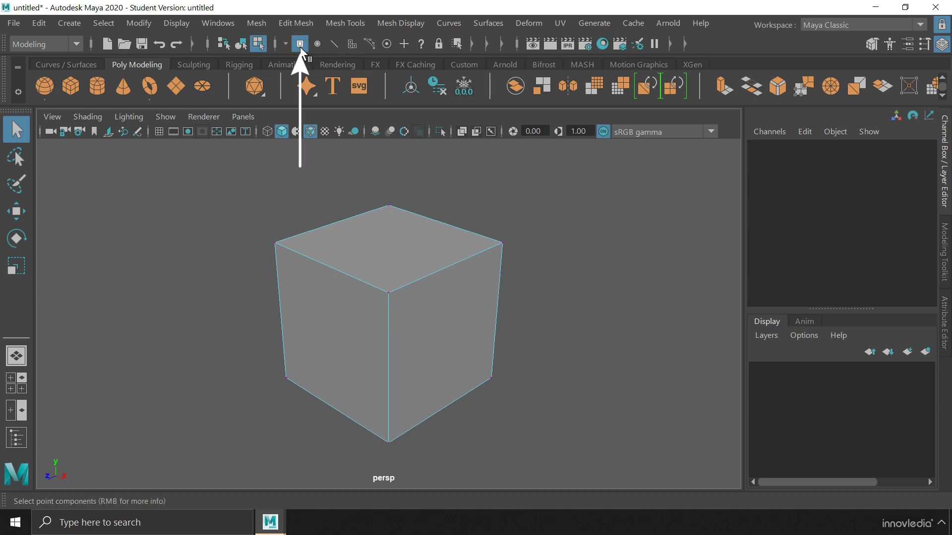
click(334, 46)
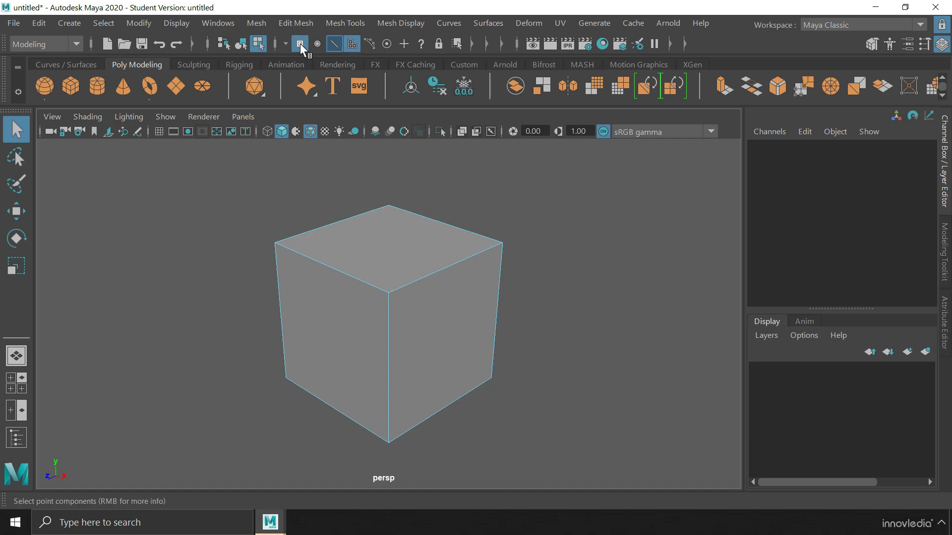
click(353, 44)
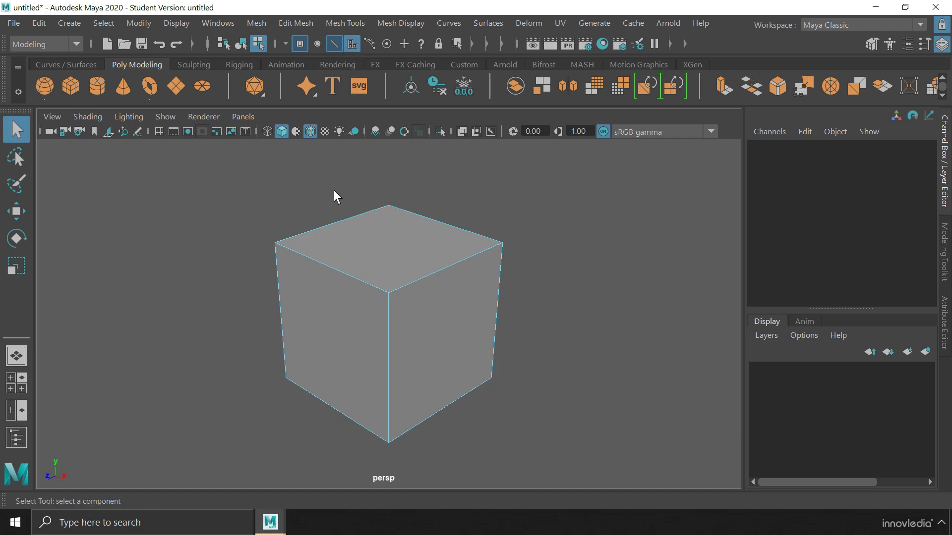
click(355, 250)
click(349, 323)
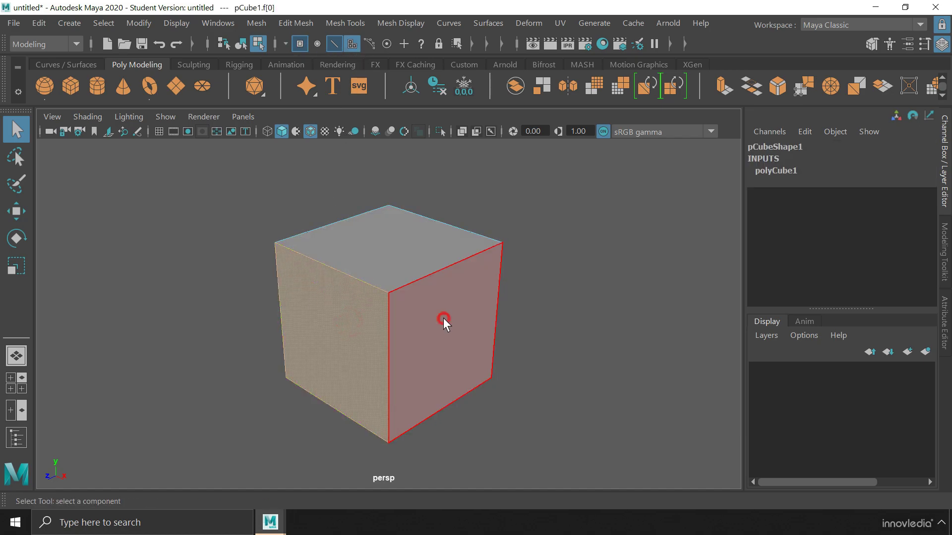
click(443, 317)
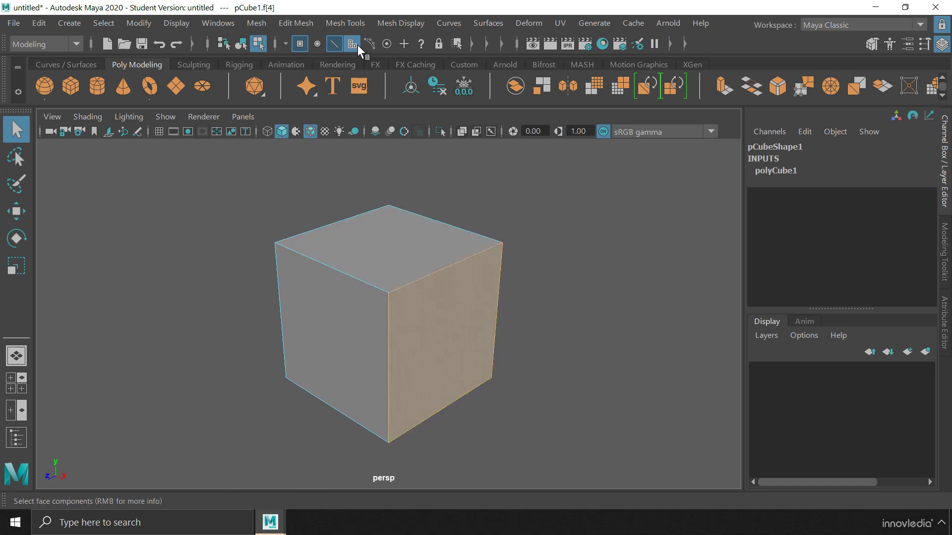
click(301, 43)
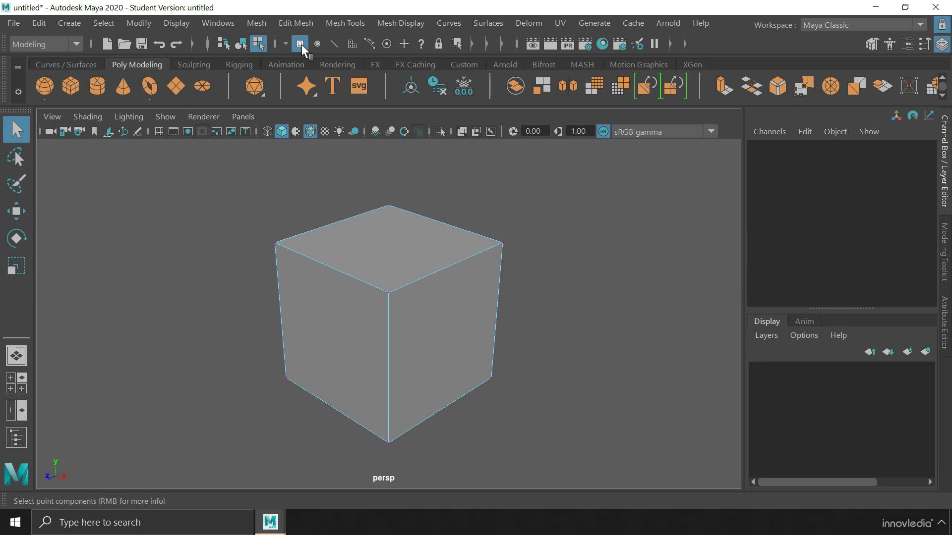
click(388, 292)
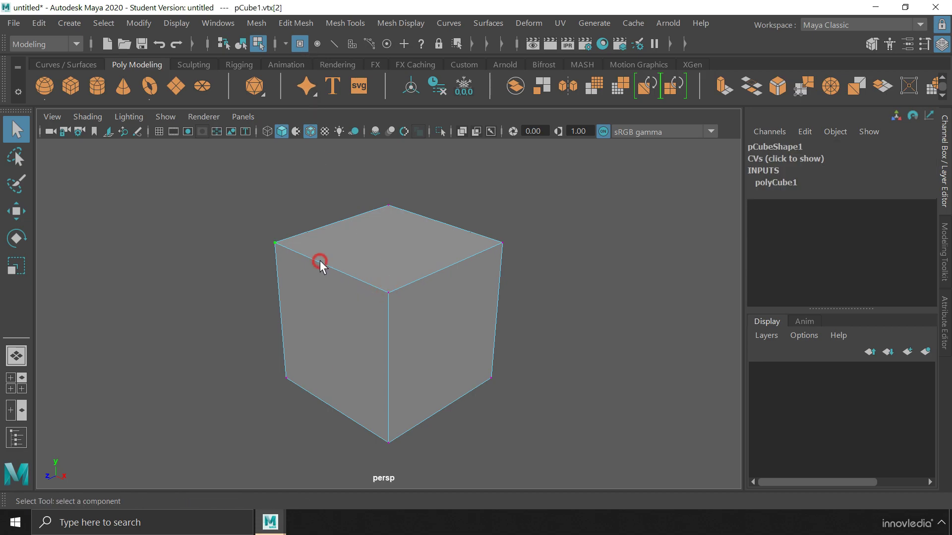
click(334, 44)
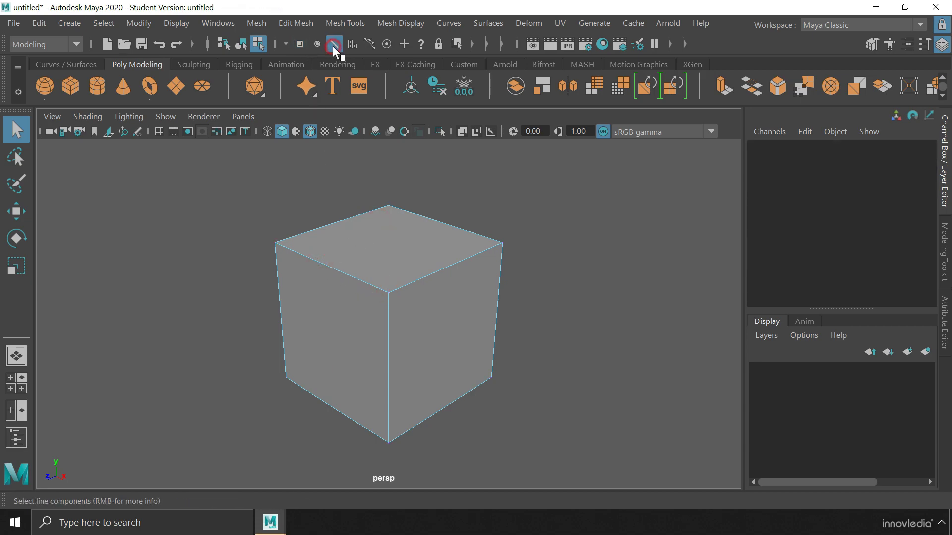
drag(251, 187, 562, 395)
click(353, 44)
click(355, 46)
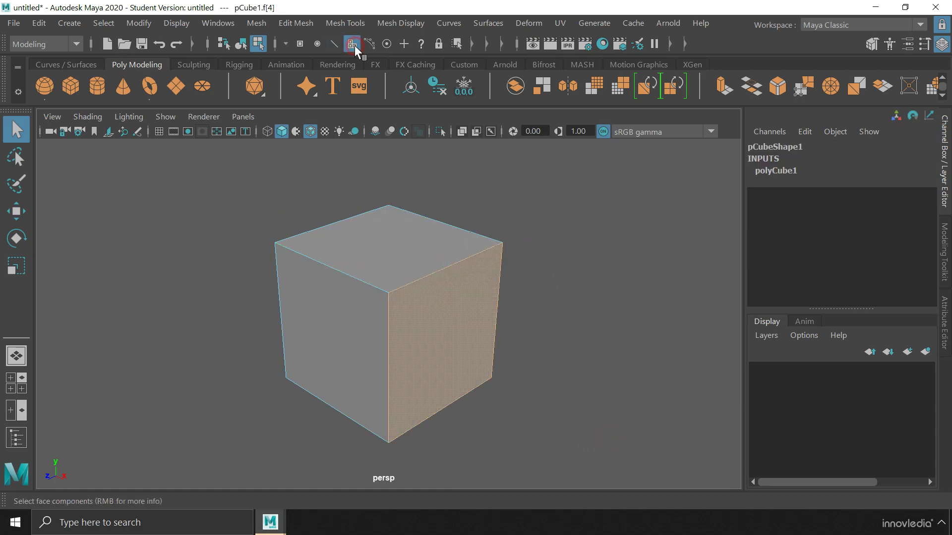
click(471, 238)
click(364, 315)
click(468, 319)
drag(551, 186, 242, 388)
click(546, 249)
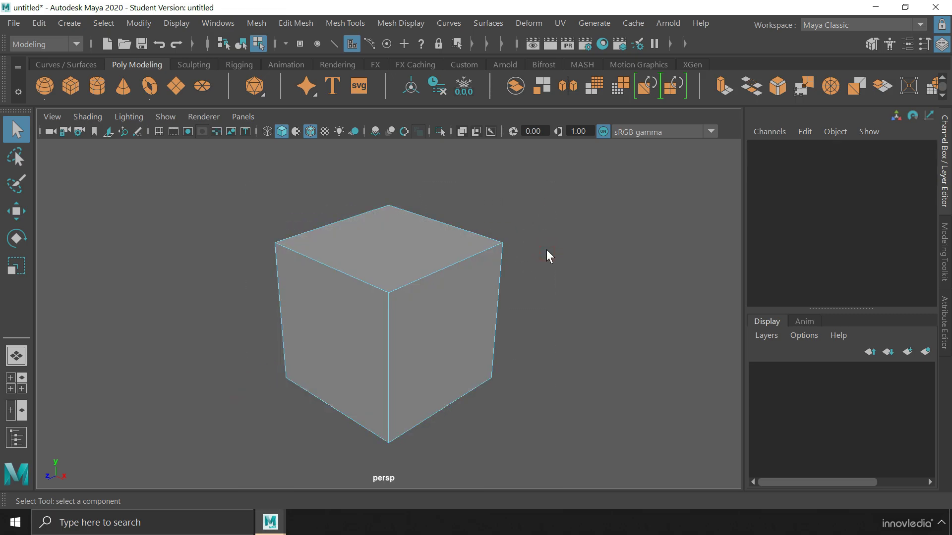
key(F8)
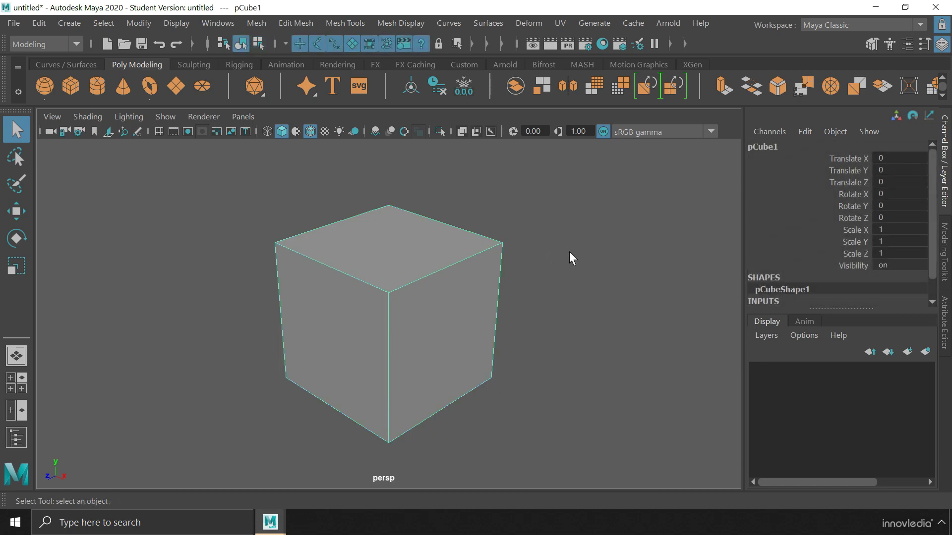
key(ctrl+space)
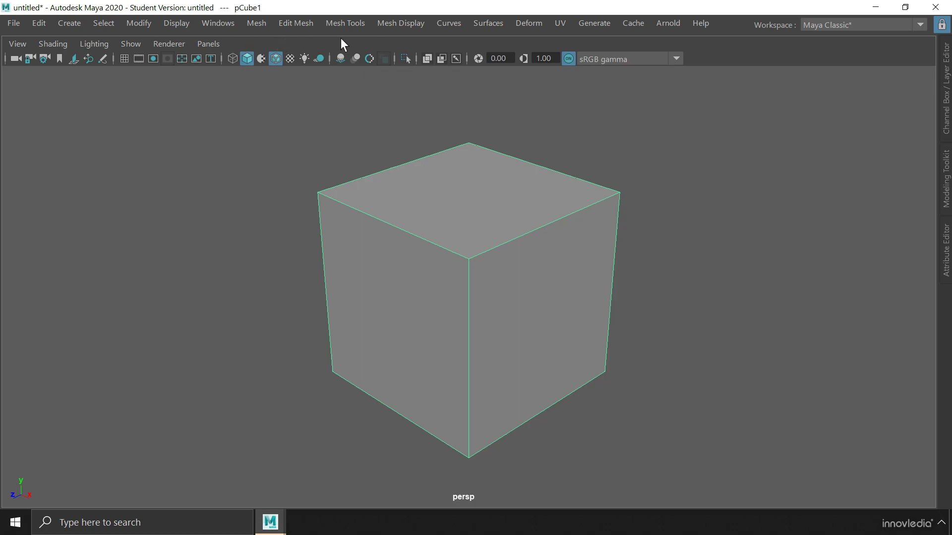
right_click(637, 320)
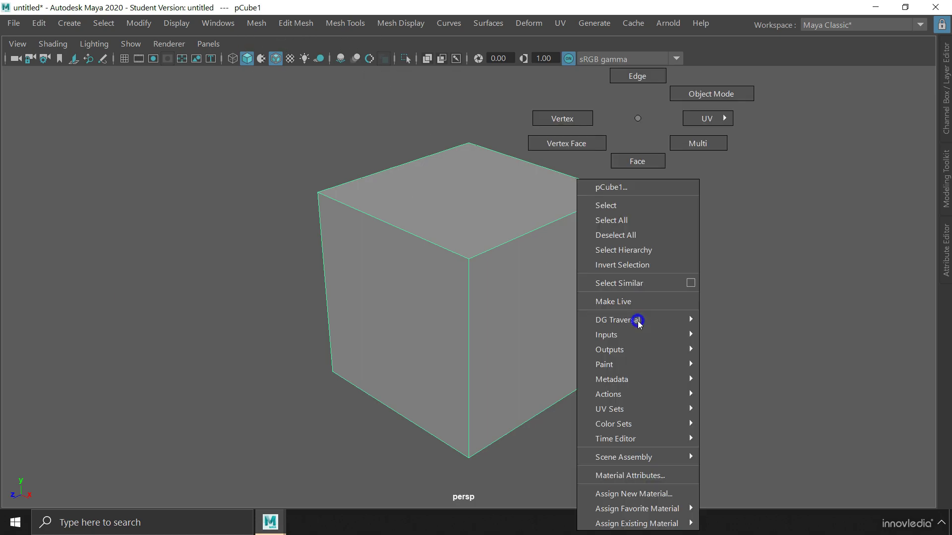
right_drag(638, 320, 583, 121)
click(620, 192)
drag(297, 124, 736, 281)
right_drag(726, 327, 727, 77)
click(579, 216)
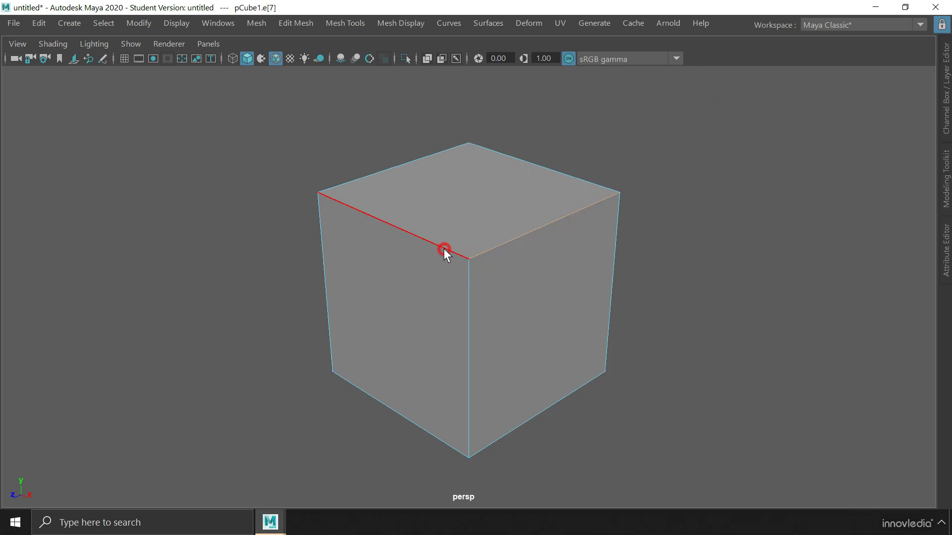
click(663, 246)
right_drag(747, 239, 765, 161)
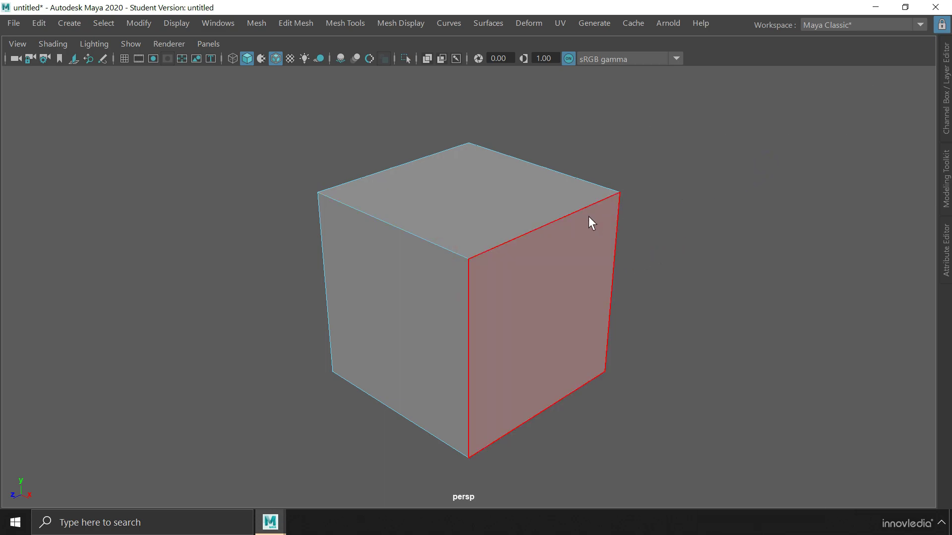
click(573, 227)
click(483, 192)
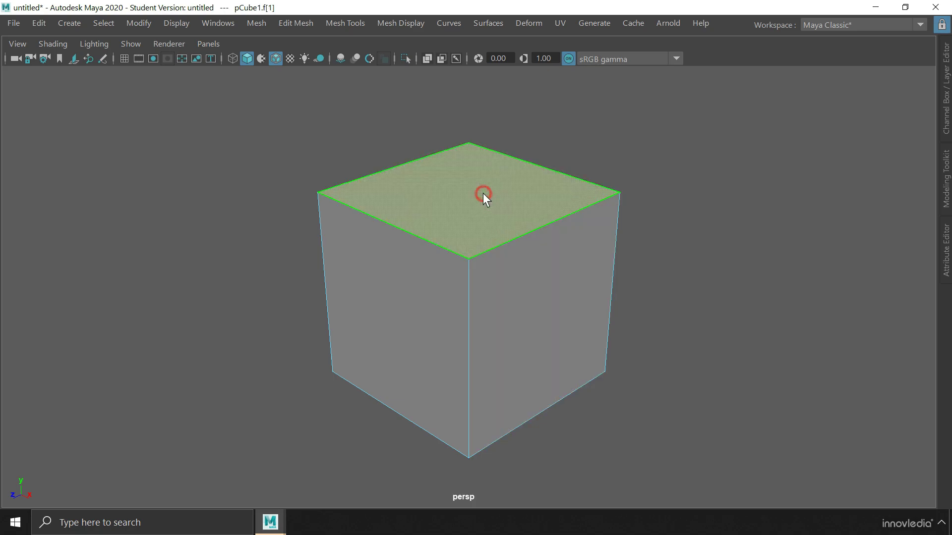
click(425, 309)
click(692, 292)
right_drag(691, 293, 764, 147)
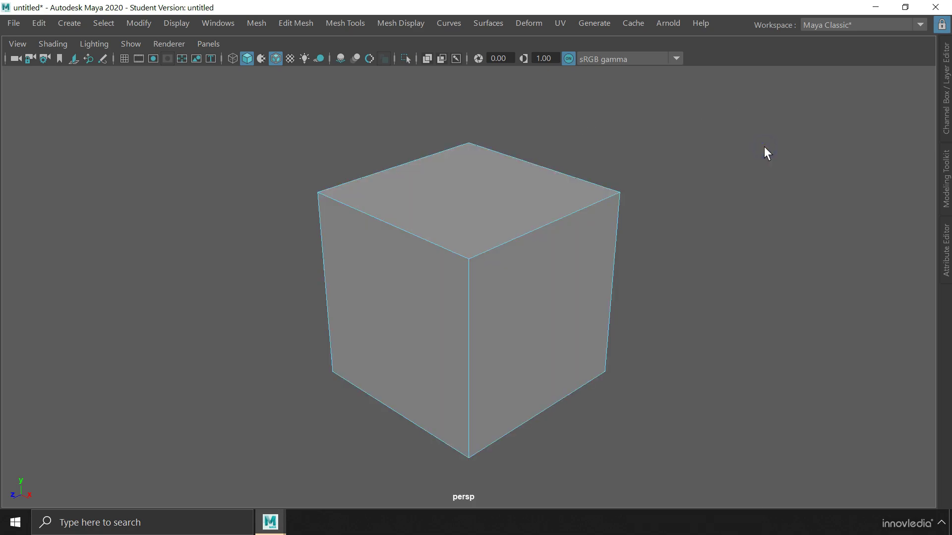
click(468, 259)
click(599, 202)
click(469, 291)
click(524, 286)
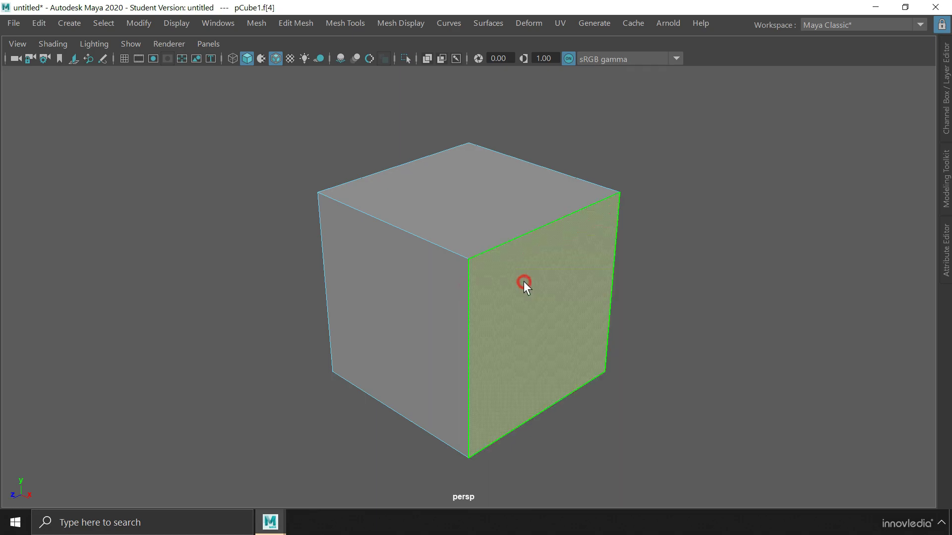
click(442, 314)
click(516, 196)
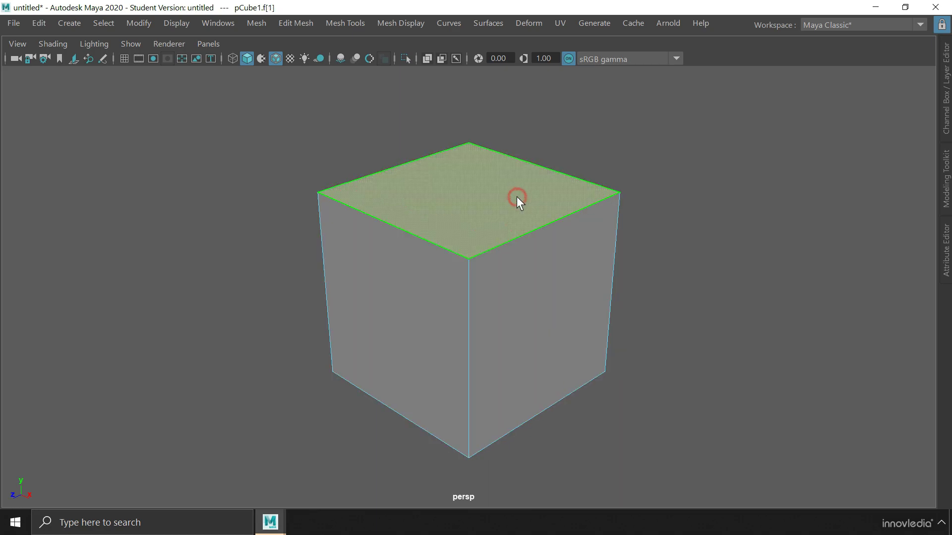
click(675, 250)
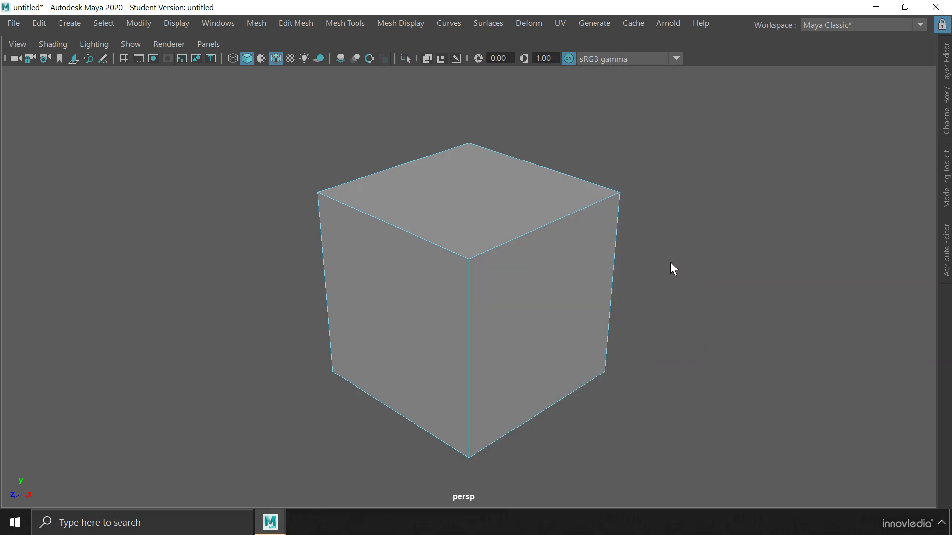
Return to object mode, select the cube and show its polyCube1 inputs in the Channel Box
key(F8)
key(ctrl+a)
click(775, 241)
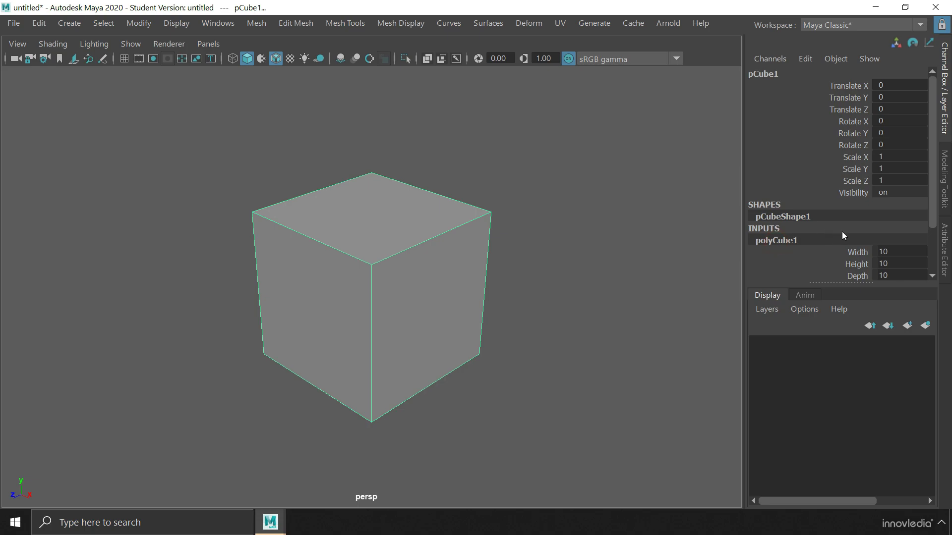
scroll(842, 231, down, 2)
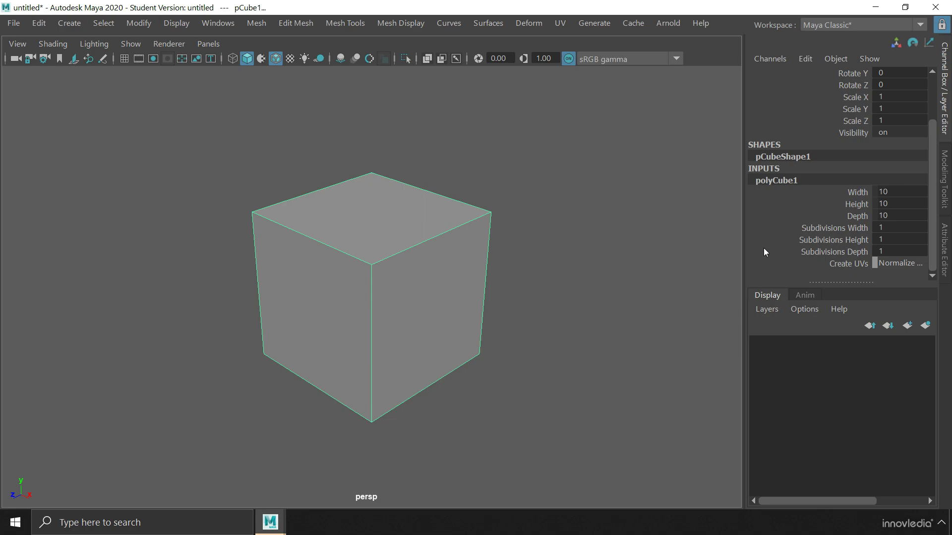
Delete the cube's construction history with Edit > Delete by Type > History
click(43, 26)
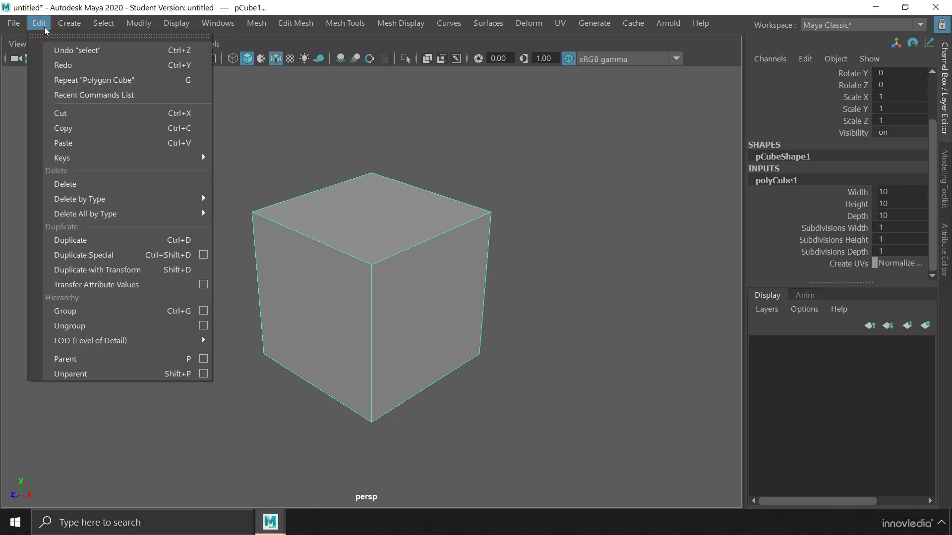
mouse_move(164, 199)
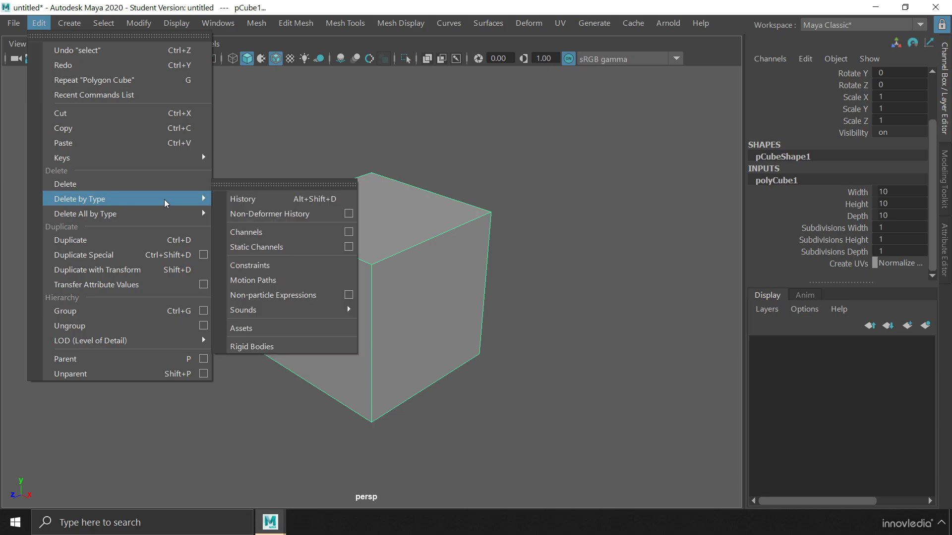
click(274, 199)
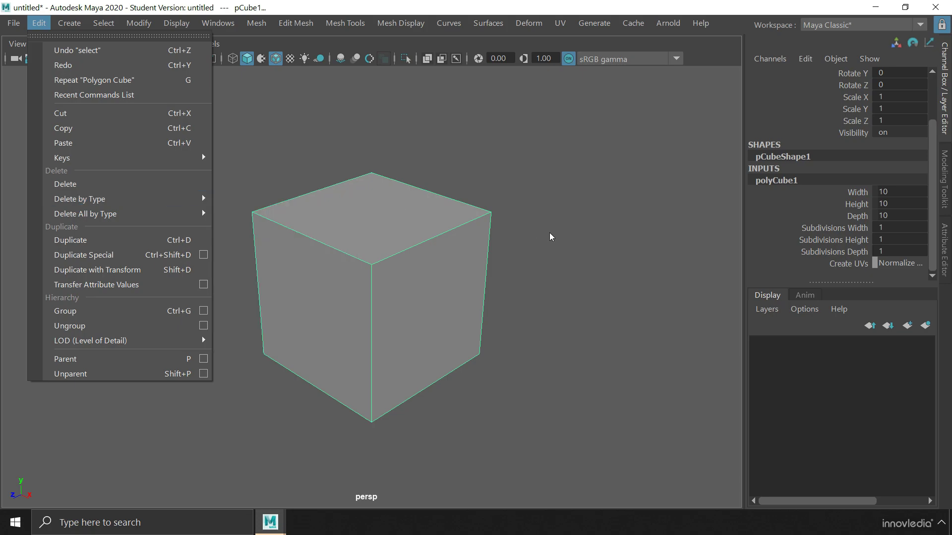
scroll(843, 251, down, 3)
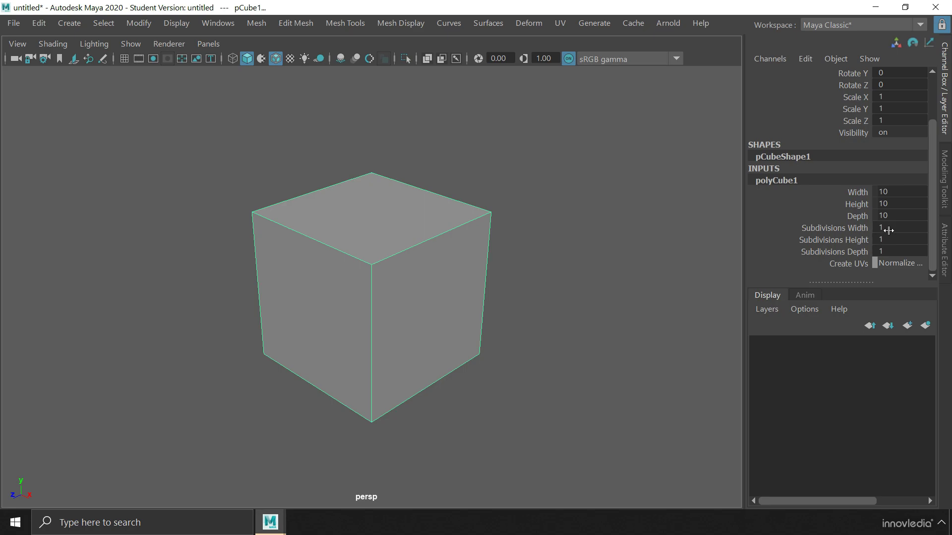
Set polyCube1 Subdivisions Width, Height and Depth all to 3
drag(888, 230, 890, 252)
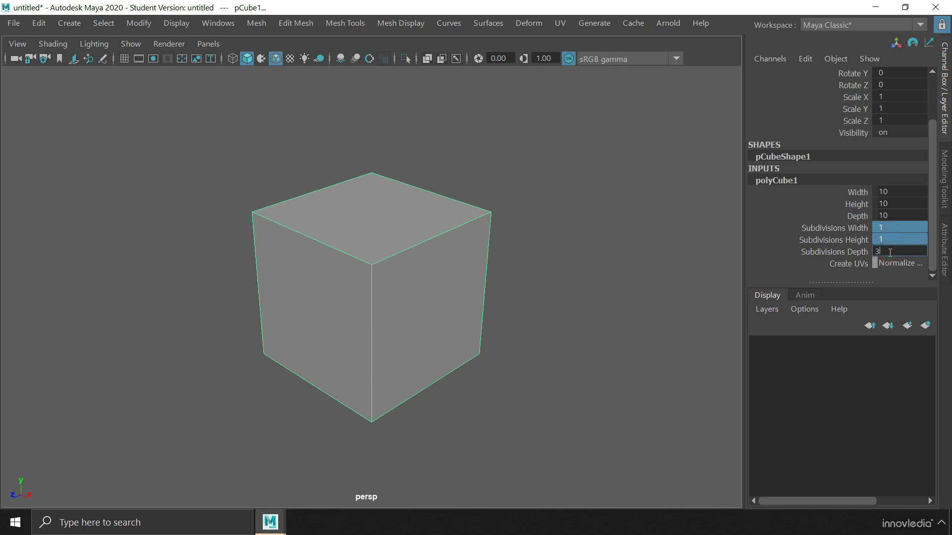
text(3)
key(Return)
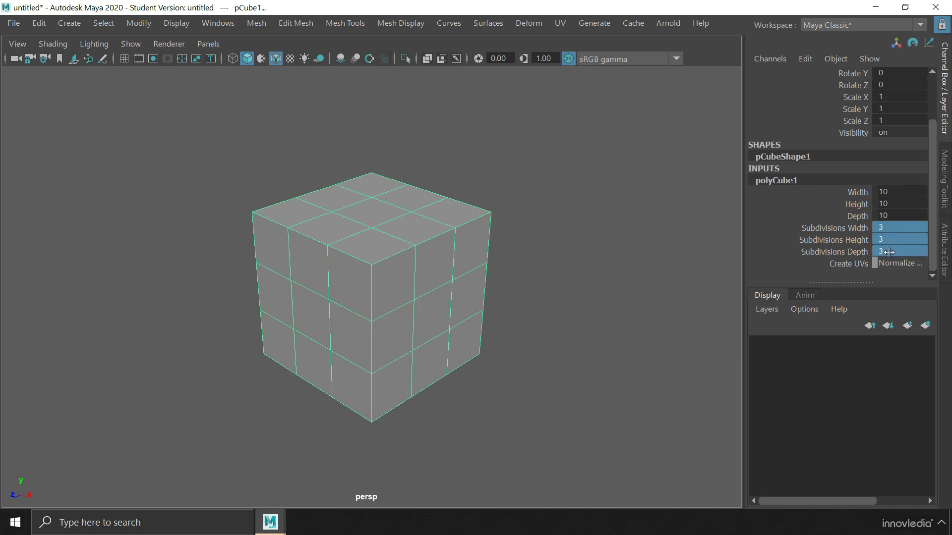
Switch the cube to Vertex mode and restore the full interface panels with Ctrl+Space
right_click(461, 294)
right_drag(461, 292, 399, 120)
key(ctrl+space)
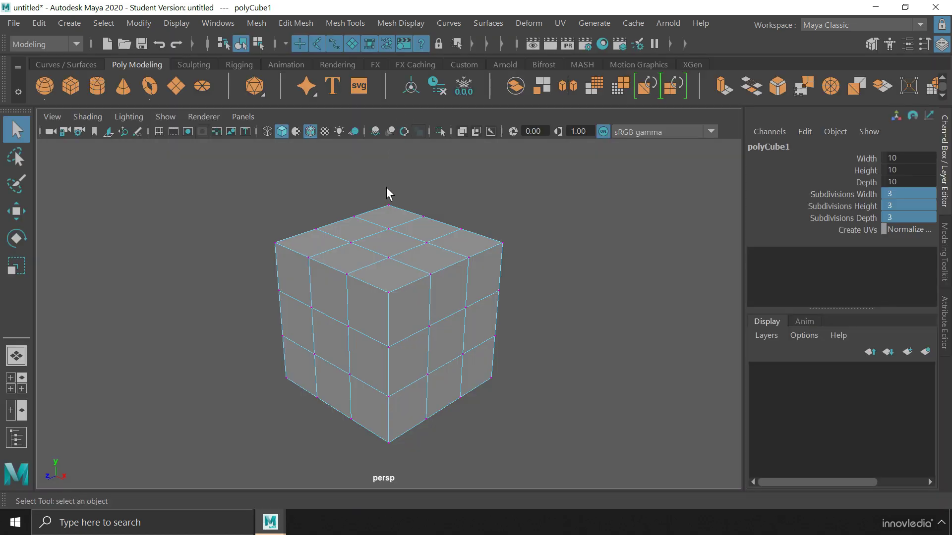
click(17, 212)
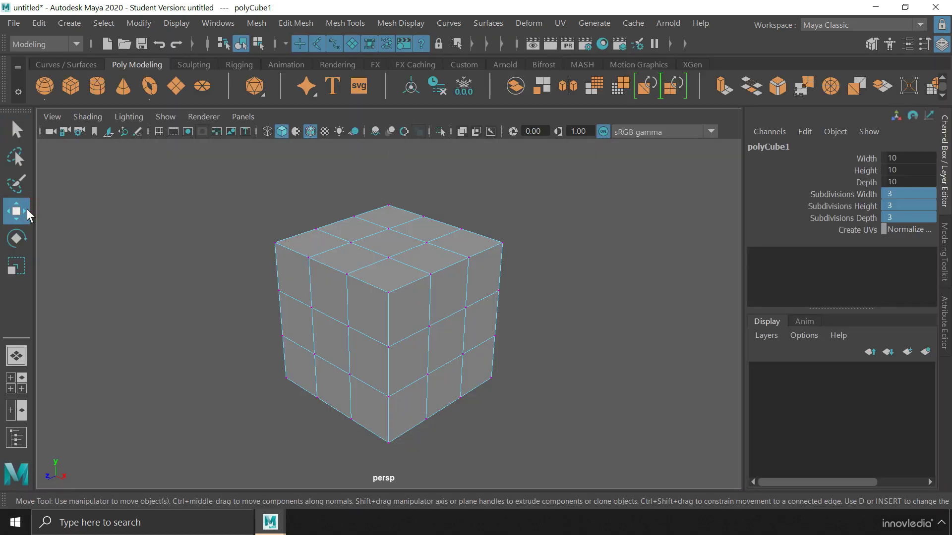
click(429, 275)
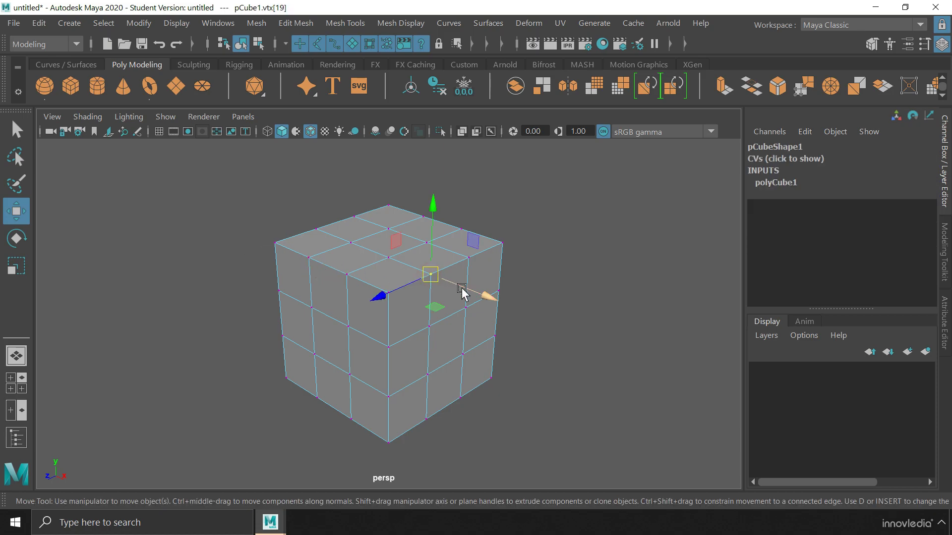
drag(489, 296, 561, 320)
key(ctrl+z)
click(430, 326)
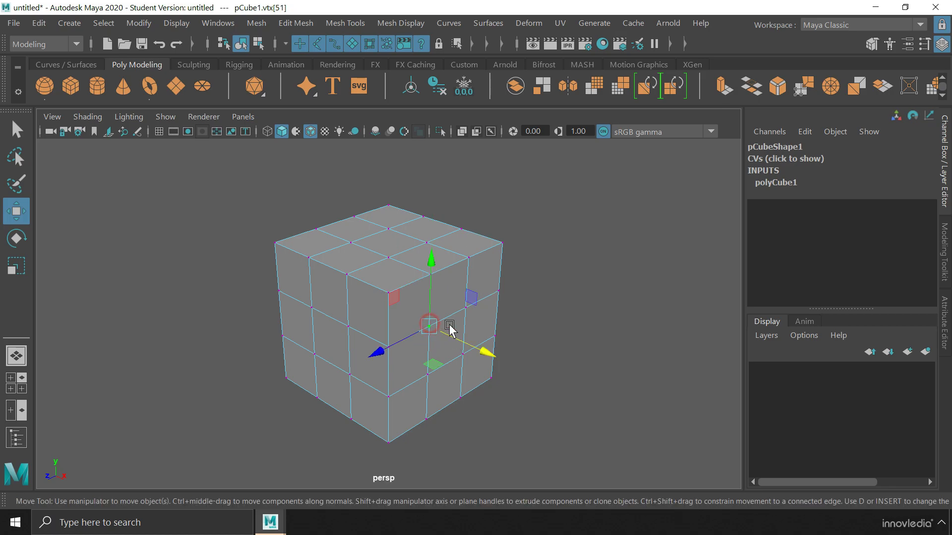
shift+click(464, 308)
shift+click(428, 375)
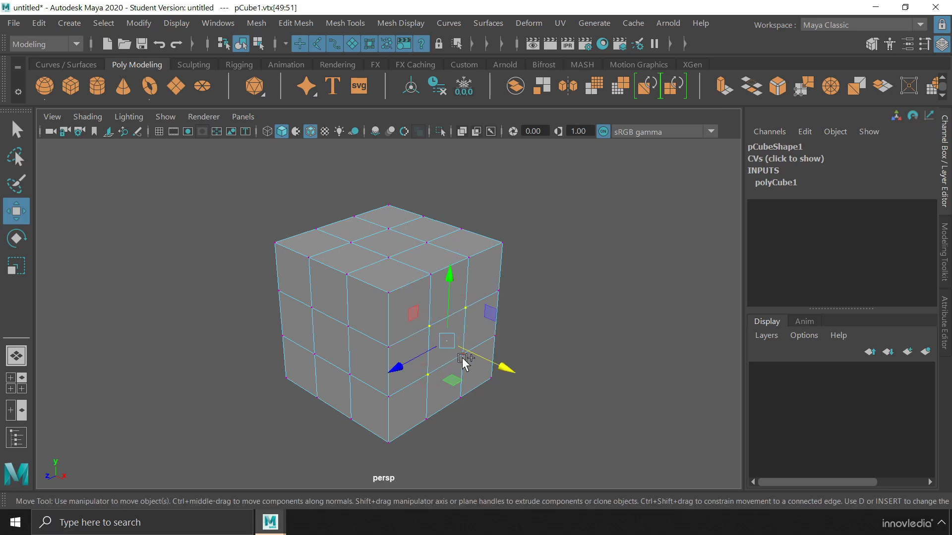
shift+click(464, 355)
drag(514, 359, 478, 356)
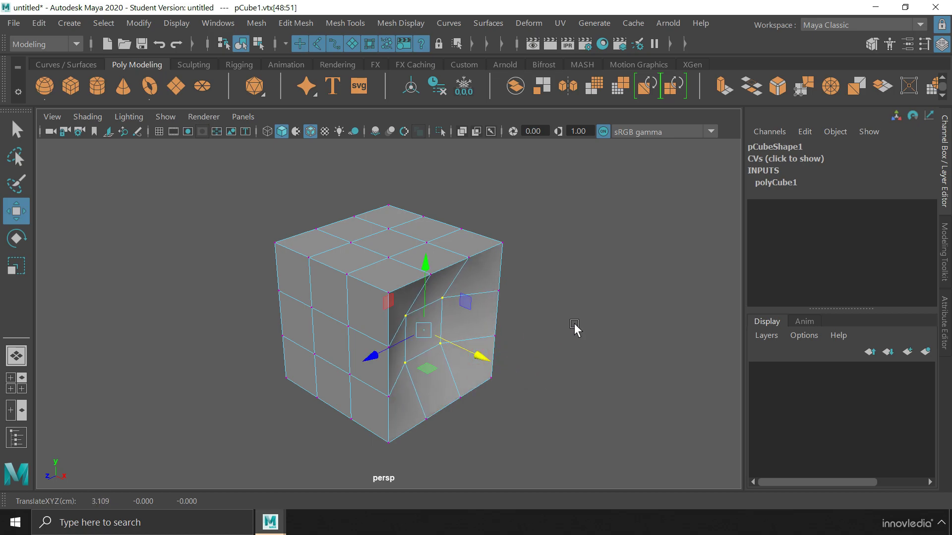
key(ctrl+z)
key(e)
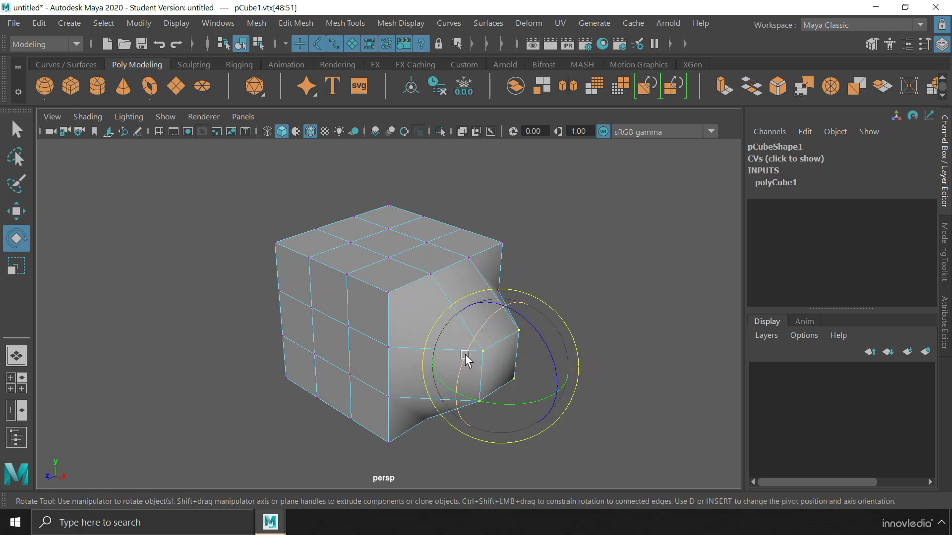
drag(465, 356, 503, 317)
key(r)
drag(499, 366, 533, 357)
key(w)
key(ctrl+z)
key(ctrl+z)
key(ctrl+z)
key(ctrl+z)
key(ctrl+z)
key(ctrl+z)
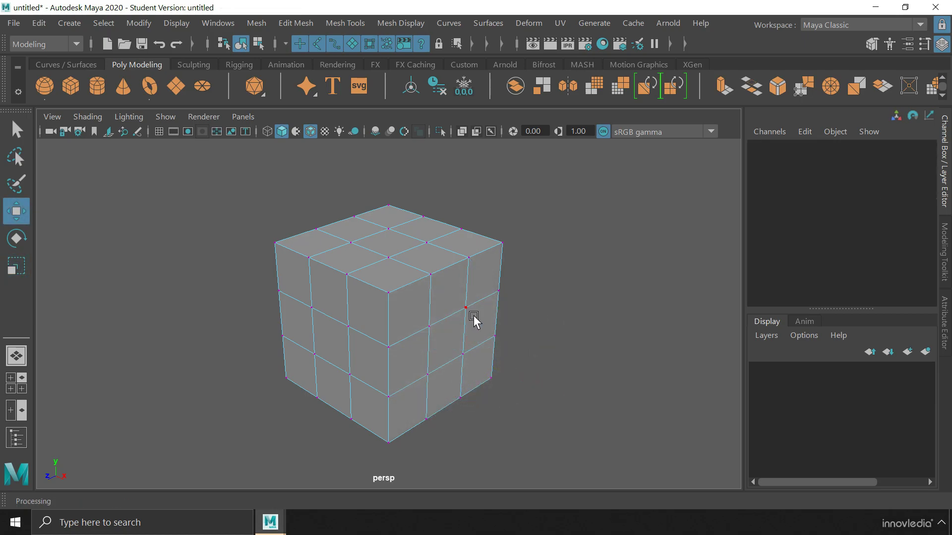
right_drag(473, 146, 486, 84)
click(448, 314)
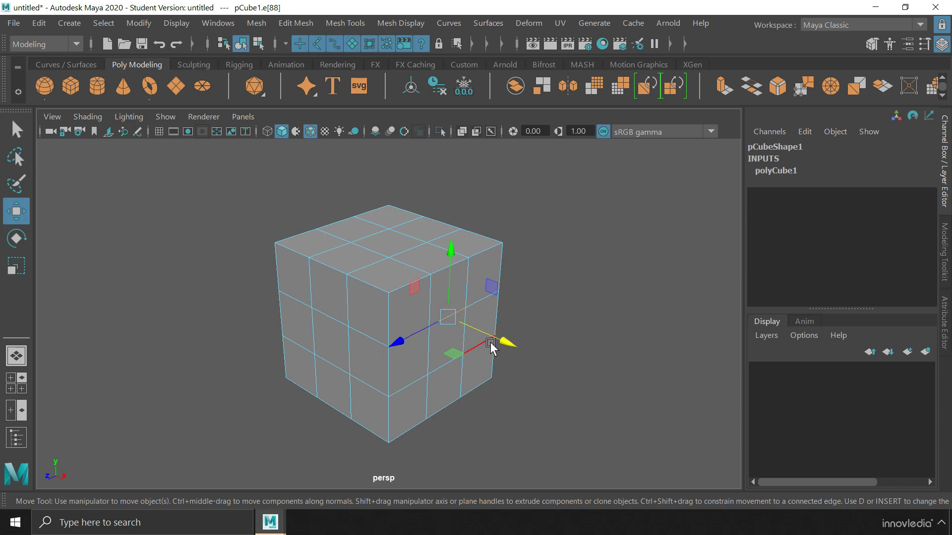
drag(504, 344, 545, 361)
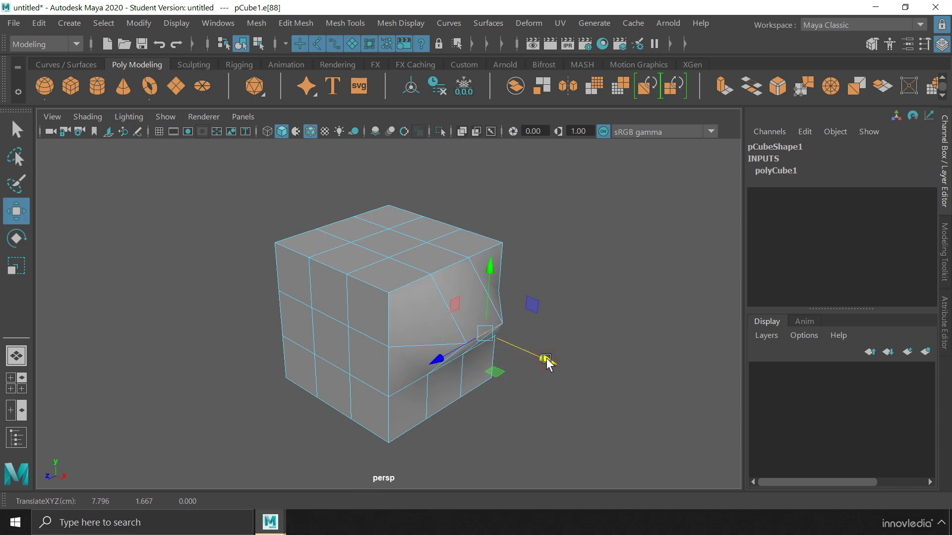
key(e)
drag(459, 351, 445, 335)
drag(476, 287, 458, 306)
key(r)
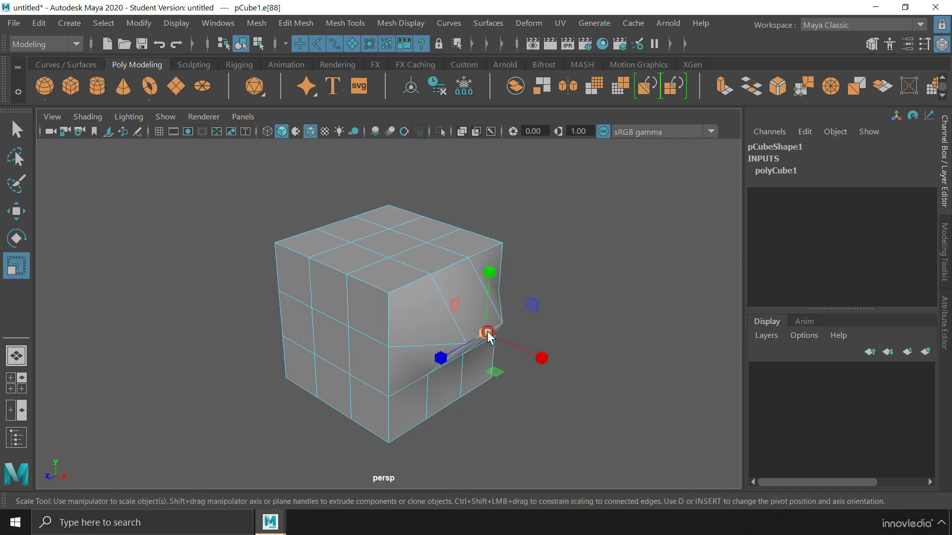
mouse_move(488, 336)
mouse_down()
mouse_move(527, 334)
mouse_move(473, 336)
mouse_move(540, 323)
mouse_move(490, 328)
mouse_up()
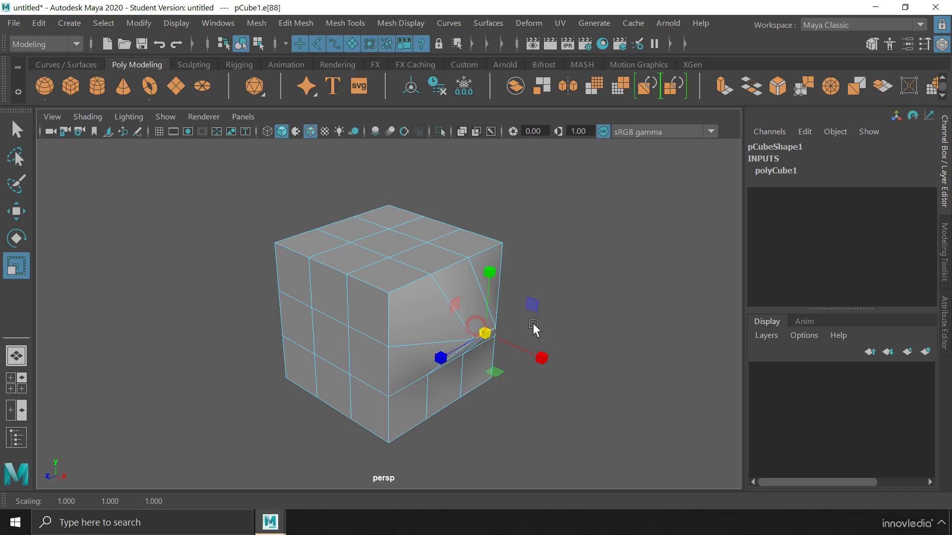
key(ctrl+z)
key(ctrl+z)
key(ctrl+z)
right_click(483, 337)
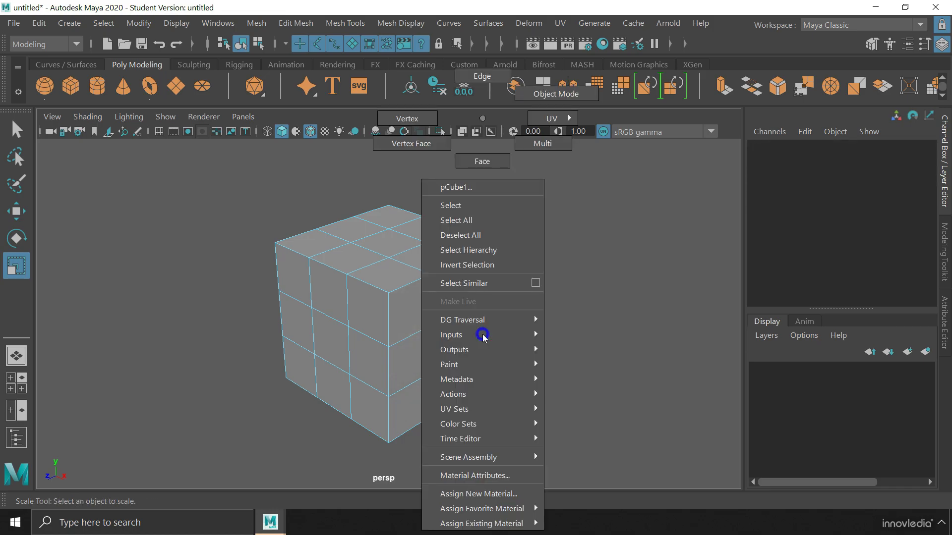
right_drag(486, 283, 502, 160)
mouse_move(414, 314)
mouse_down()
mouse_move(446, 304)
mouse_move(486, 329)
mouse_move(416, 362)
mouse_move(471, 389)
mouse_move(548, 391)
mouse_move(586, 415)
mouse_move(484, 393)
mouse_up()
key(w)
key(e)
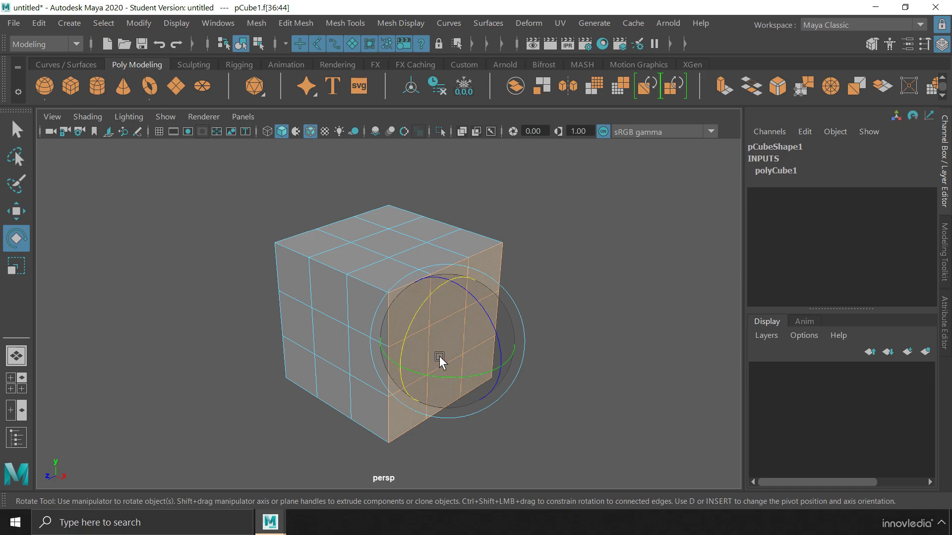
mouse_move(408, 331)
mouse_down()
mouse_move(421, 302)
mouse_move(397, 382)
mouse_move(446, 328)
mouse_move(418, 335)
mouse_move(501, 335)
mouse_move(405, 349)
mouse_up()
key(r)
key(w)
key(ctrl+z)
click(540, 310)
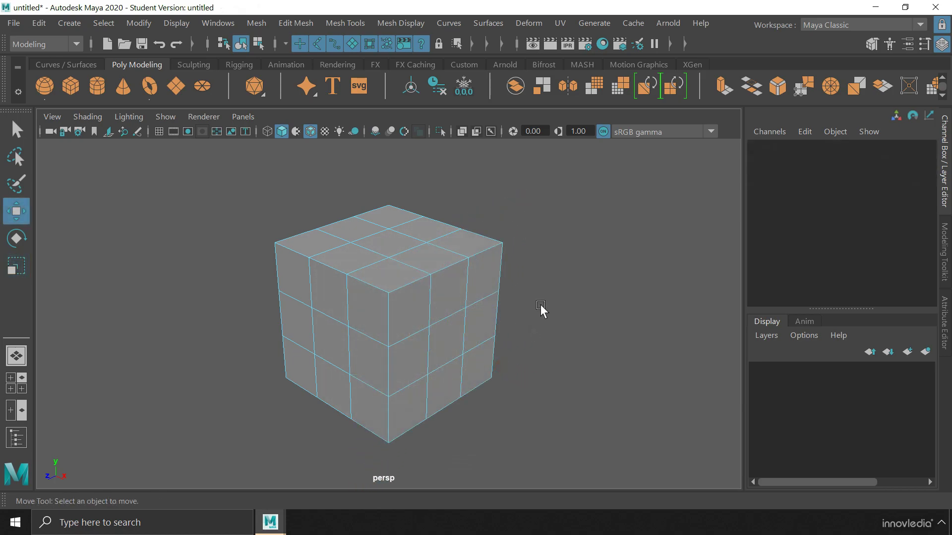
click(450, 316)
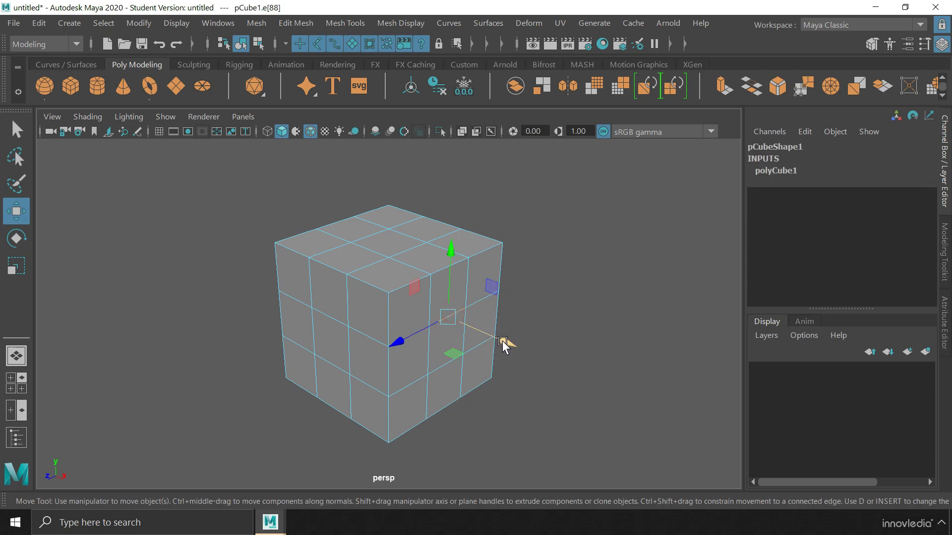
drag(503, 343, 568, 366)
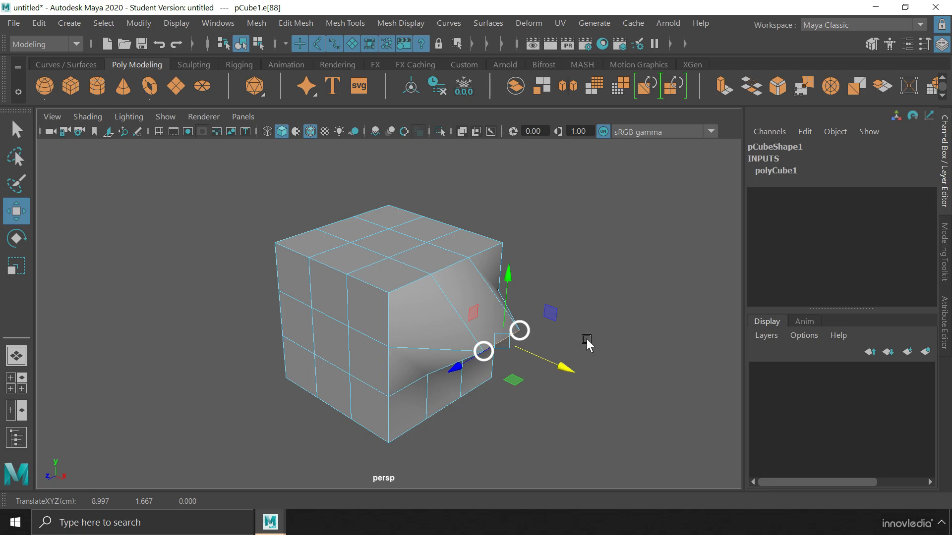
key(ctrl+z)
key(ctrl+z)
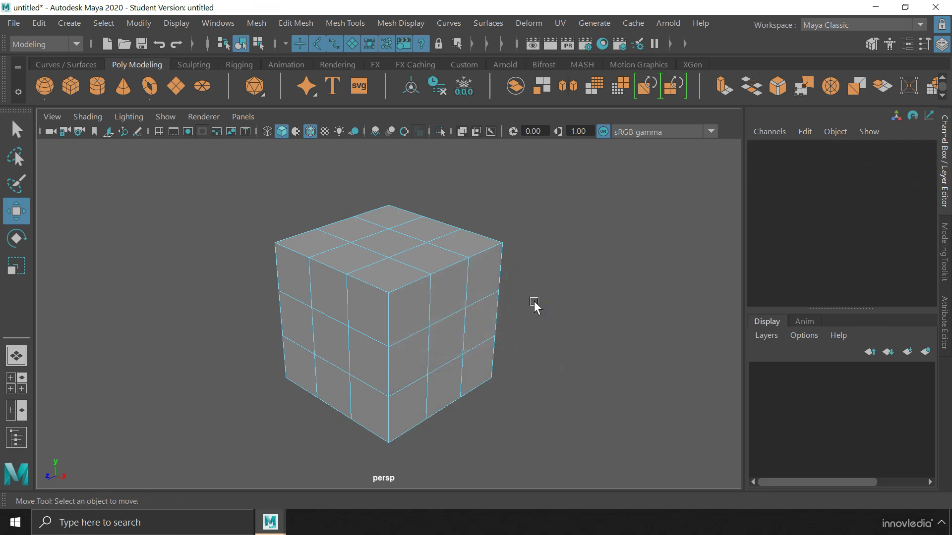
click(452, 329)
drag(448, 341, 567, 394)
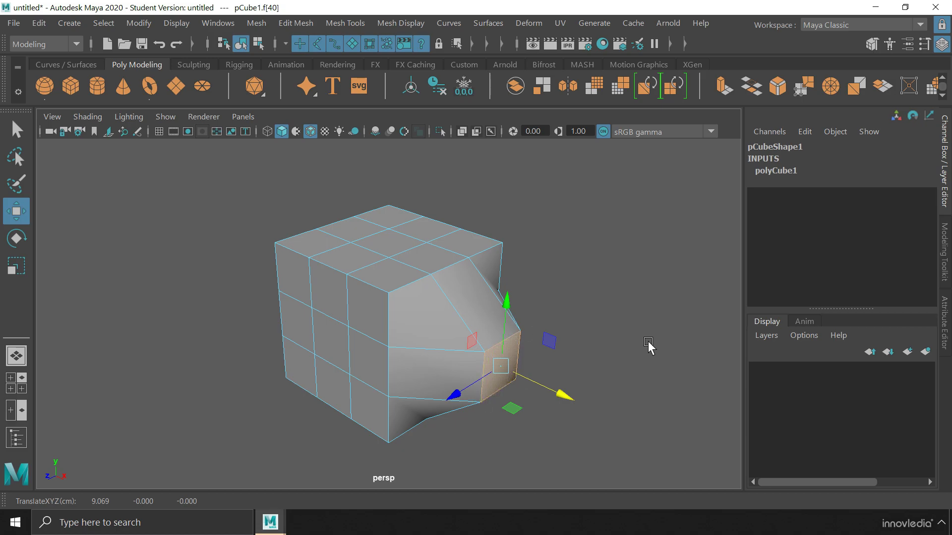
key(ctrl+z)
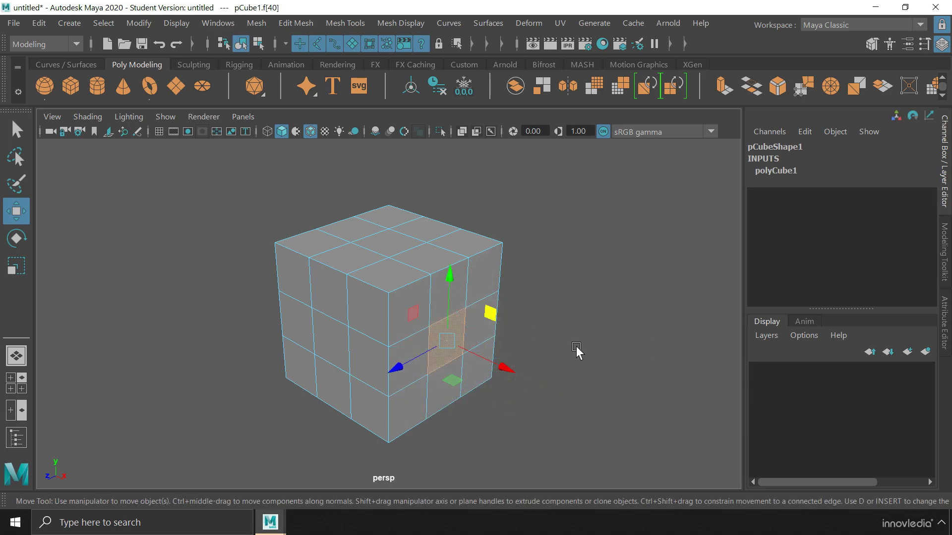